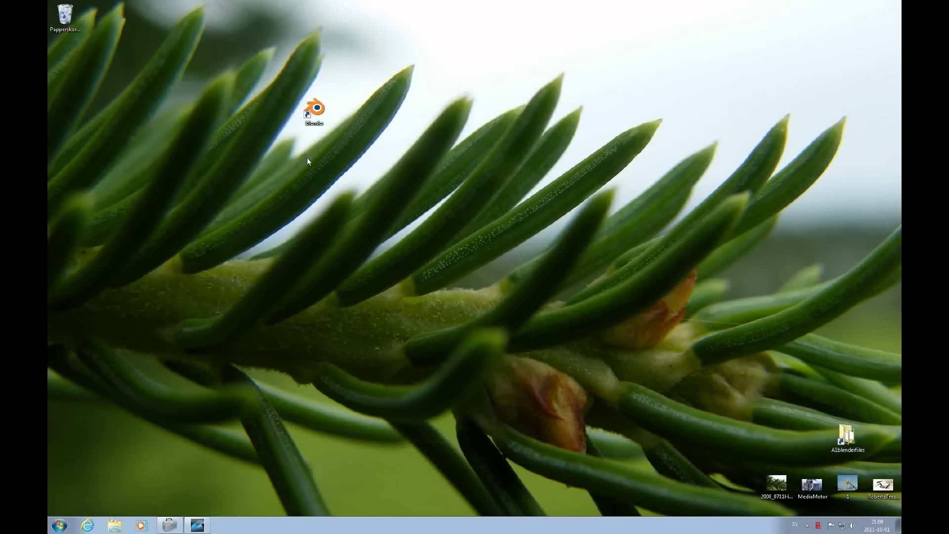
Launch Blender, dismiss the splash screen and zoom in on the default cube
double_click(314, 112)
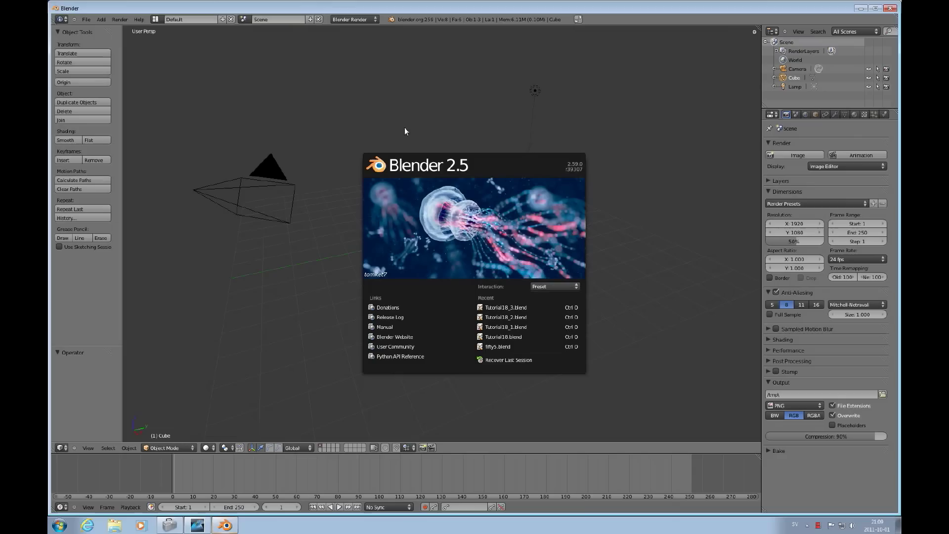
left_click(513, 167)
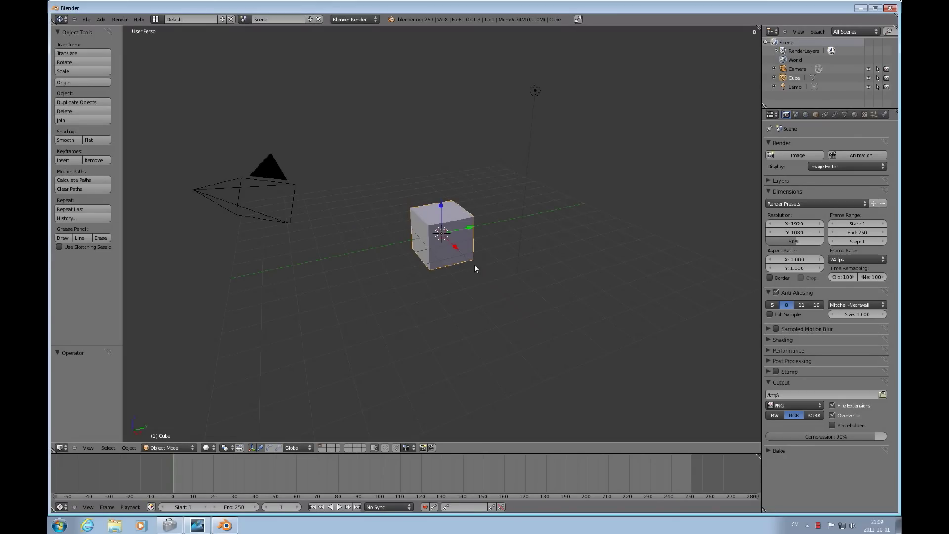
scroll(475, 267, "up", 5)
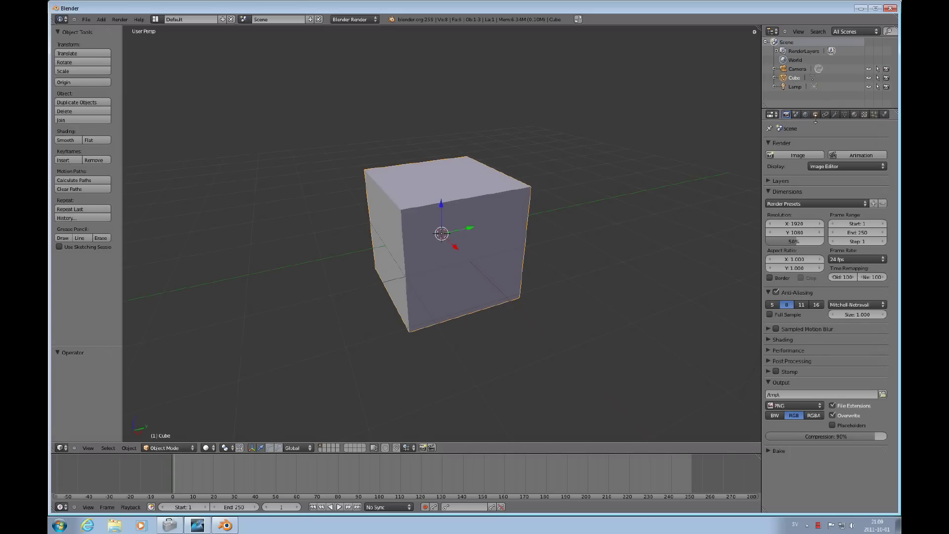
Add a new material slot holding Material.001 and set its diffuse colour to green
left_click(854, 115)
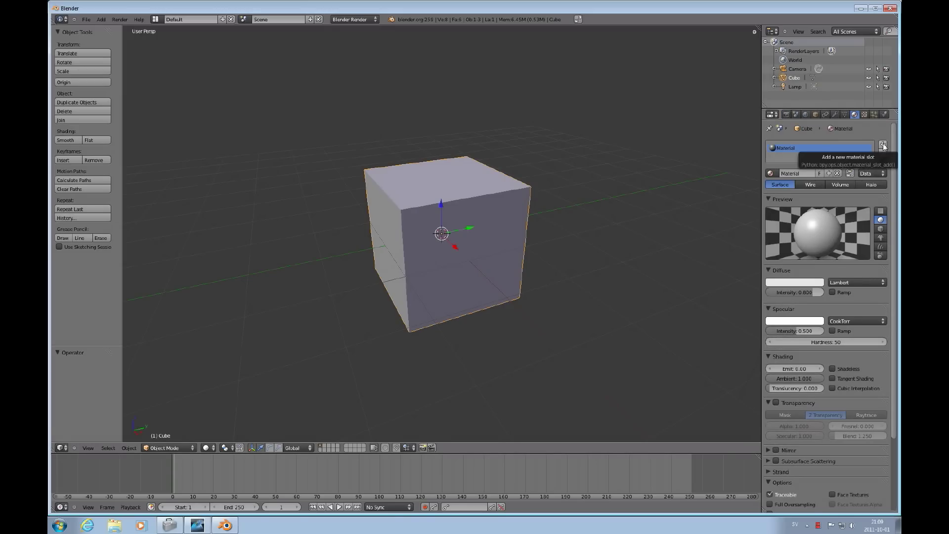
left_click(883, 144)
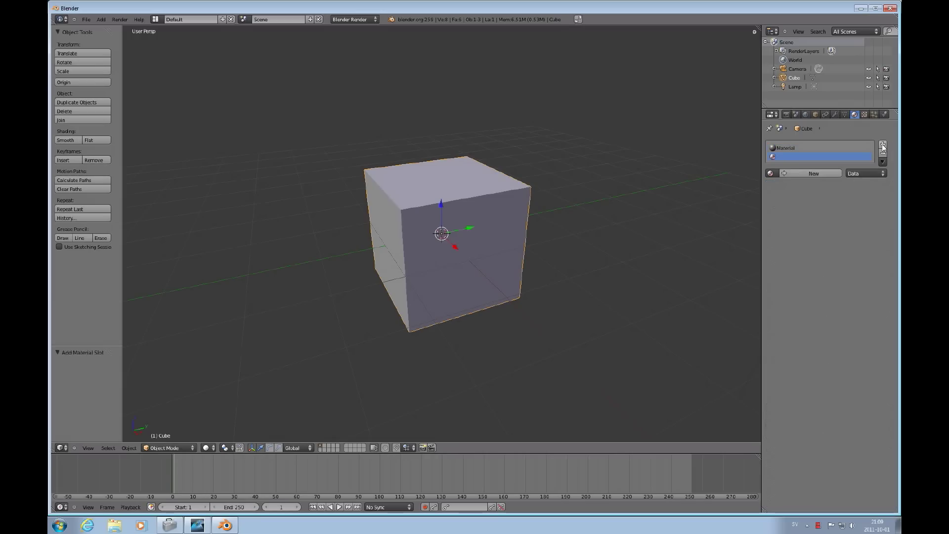
left_click(798, 173)
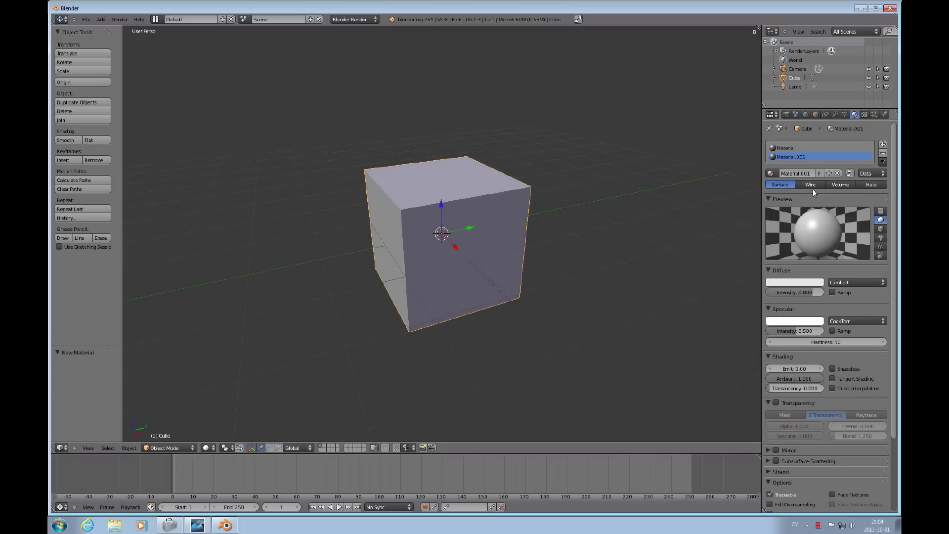
left_click(796, 282)
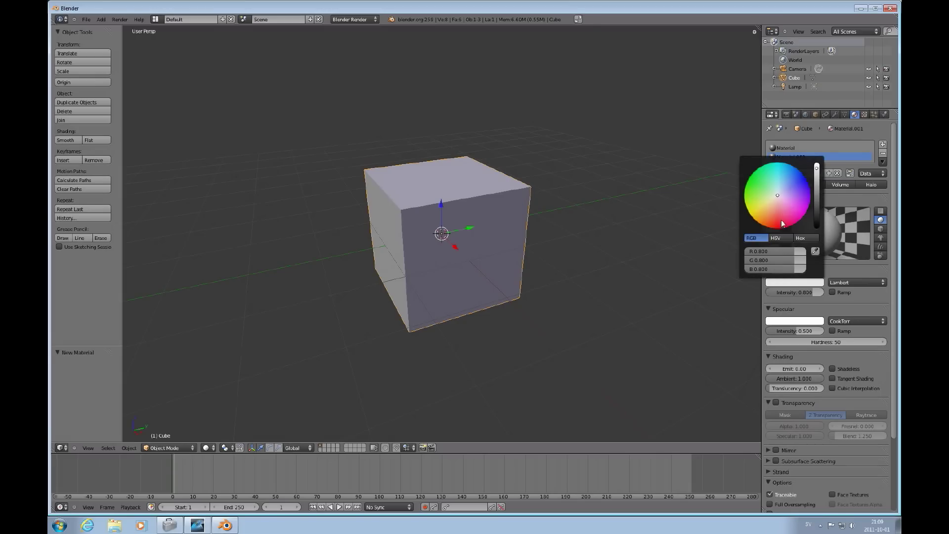
left_click(752, 180)
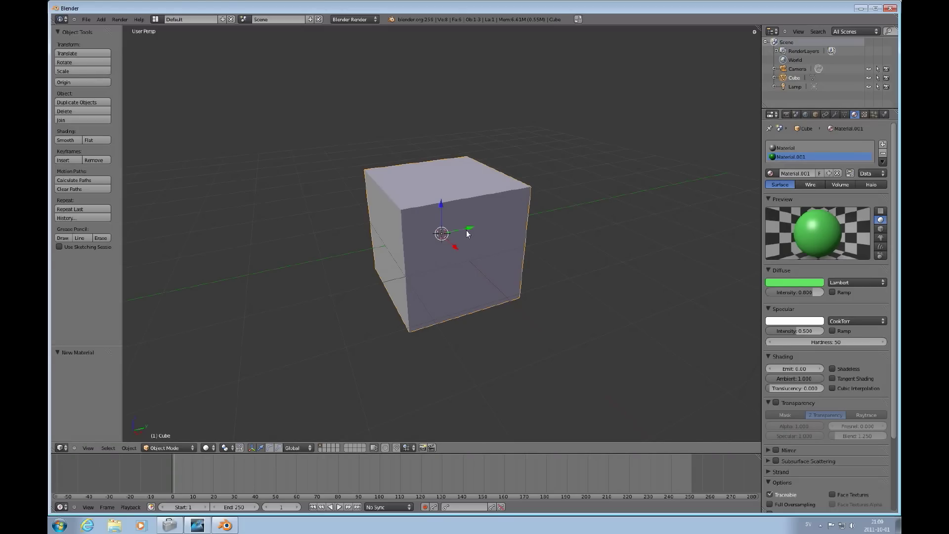
Assign Material.001 to all of the cube's faces in Edit Mode, then return to Object Mode
key("Tab")
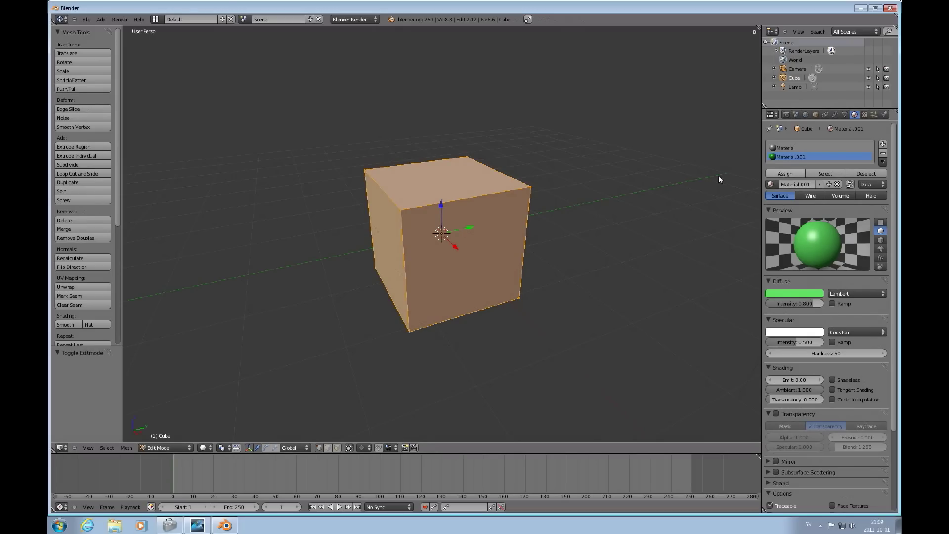
key("a")
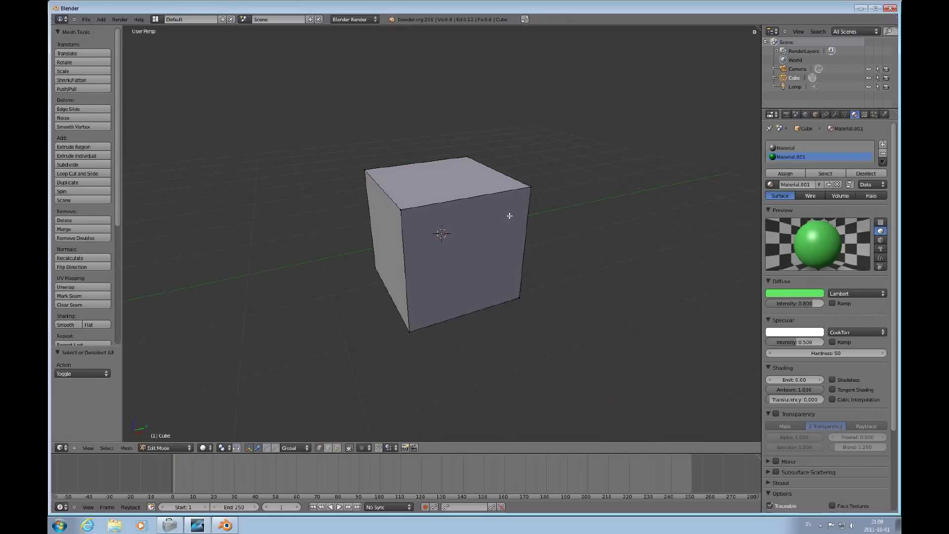
key("a")
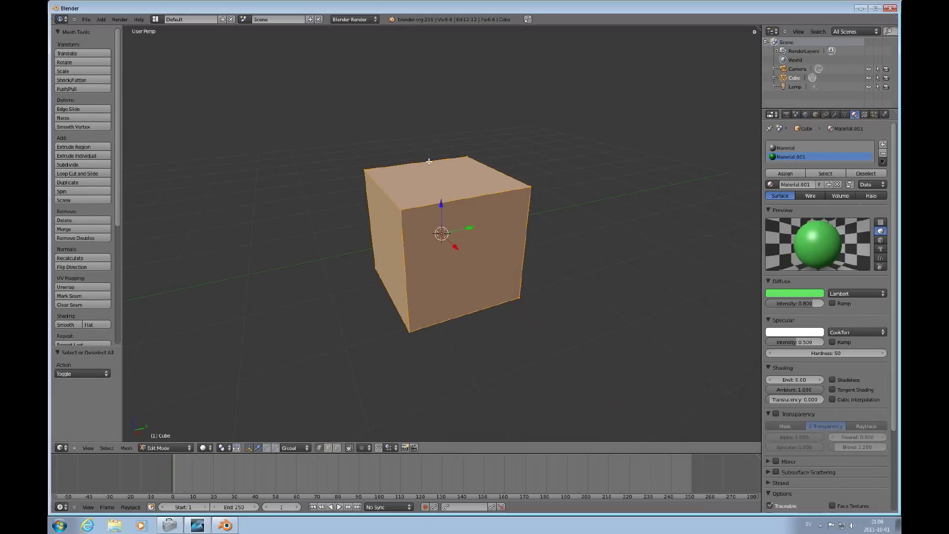
left_click(784, 173)
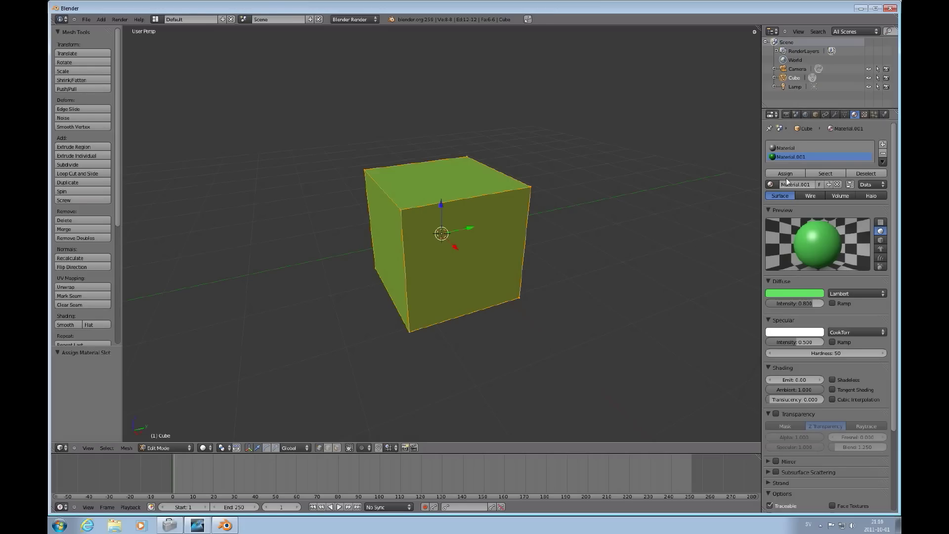
key("Tab")
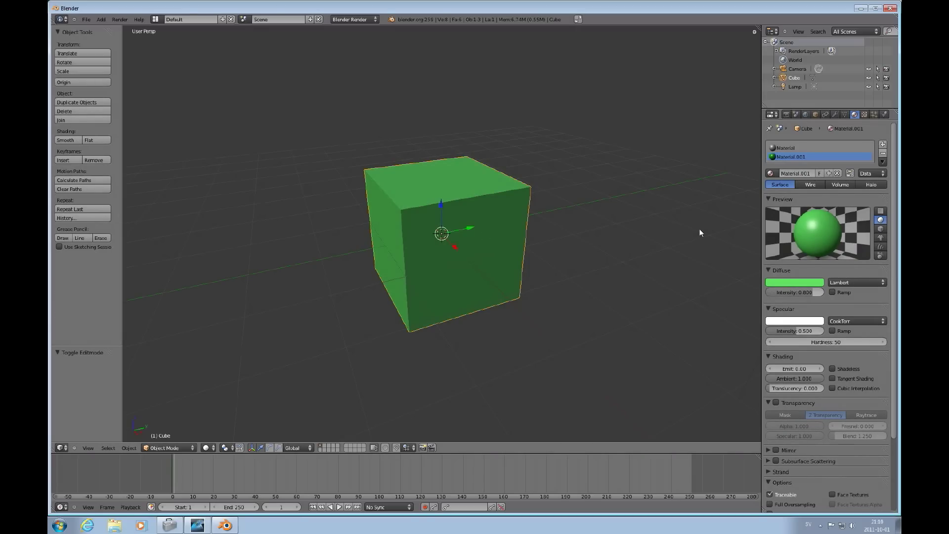
Render a test image with F12 and switch the area back to the 3D View
key("F12")
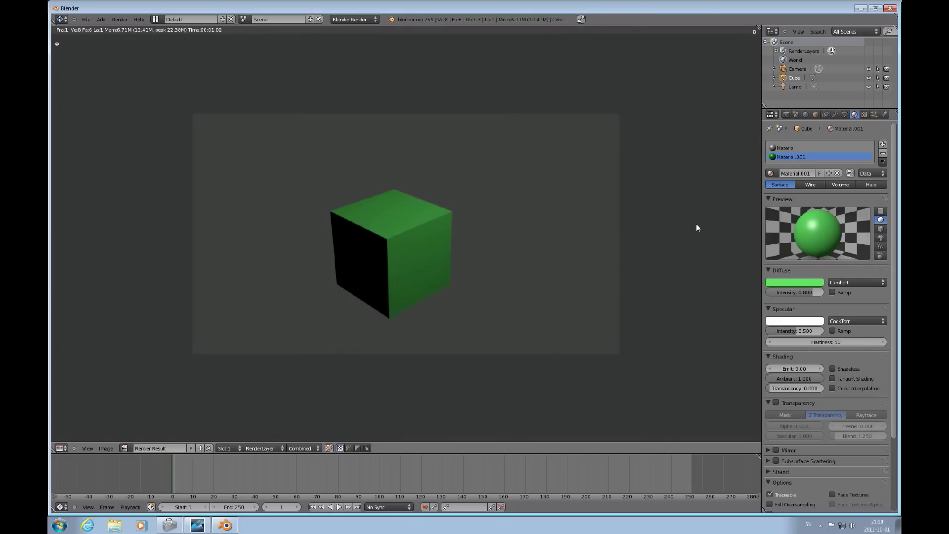
left_click(63, 449)
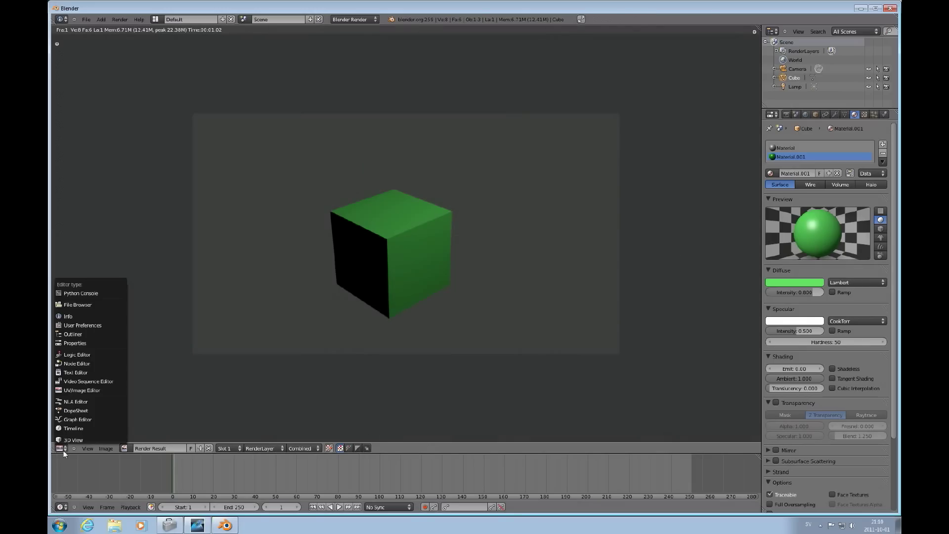
left_click(70, 442)
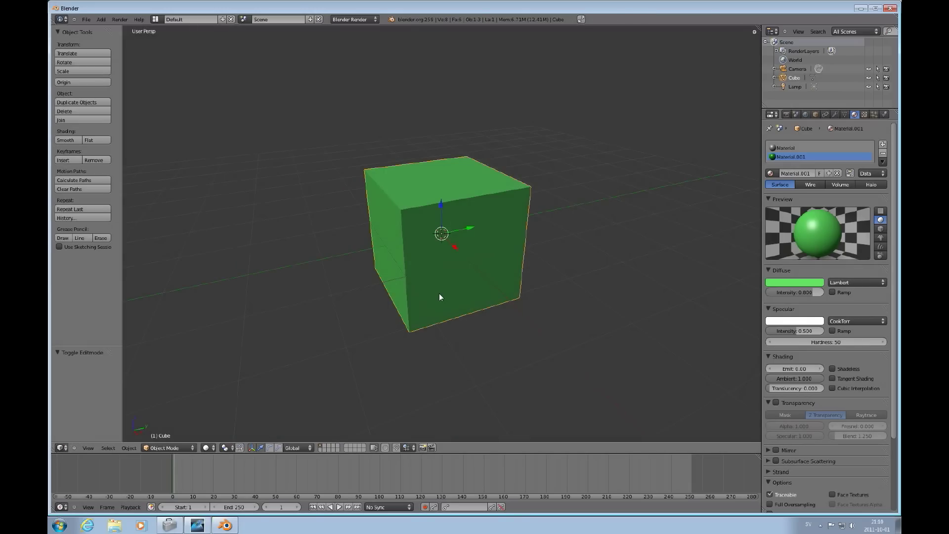
In orthographic top view, duplicate the lamp and move the copy along Y
key("KP_7")
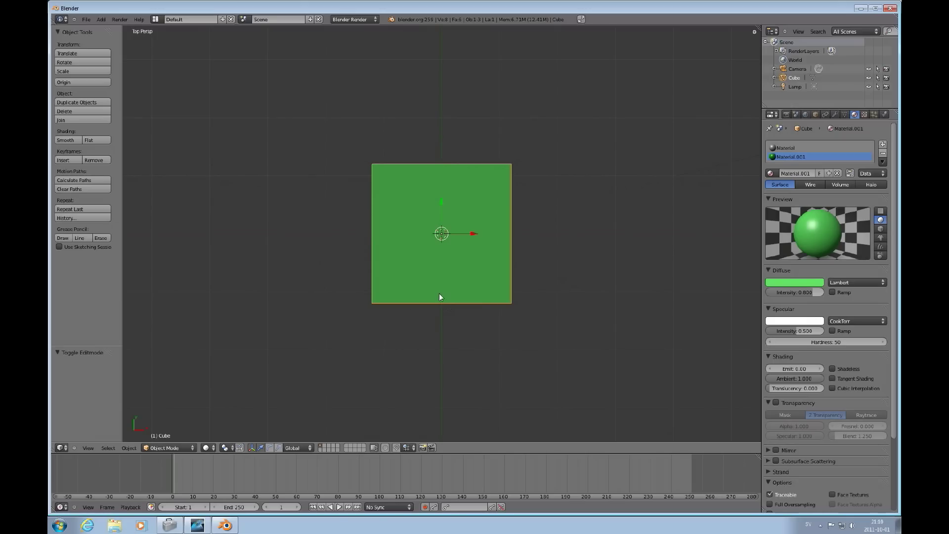
scroll(552, 259, "down", 6)
key("KP_5")
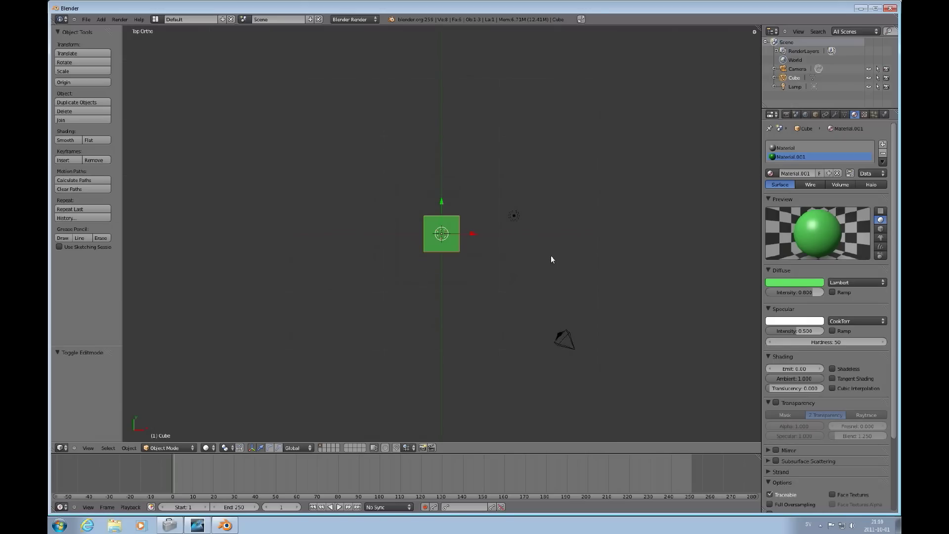
right_click(513, 216)
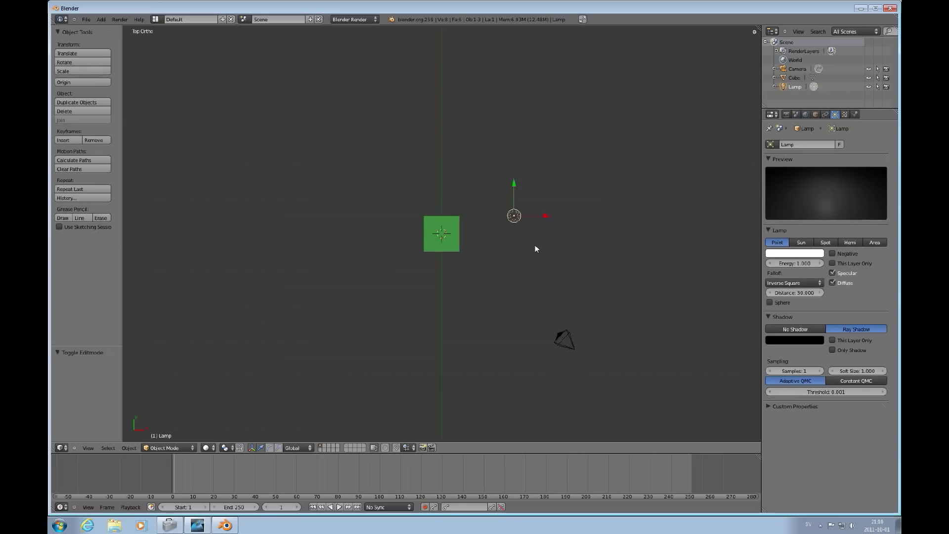
key("shift+d")
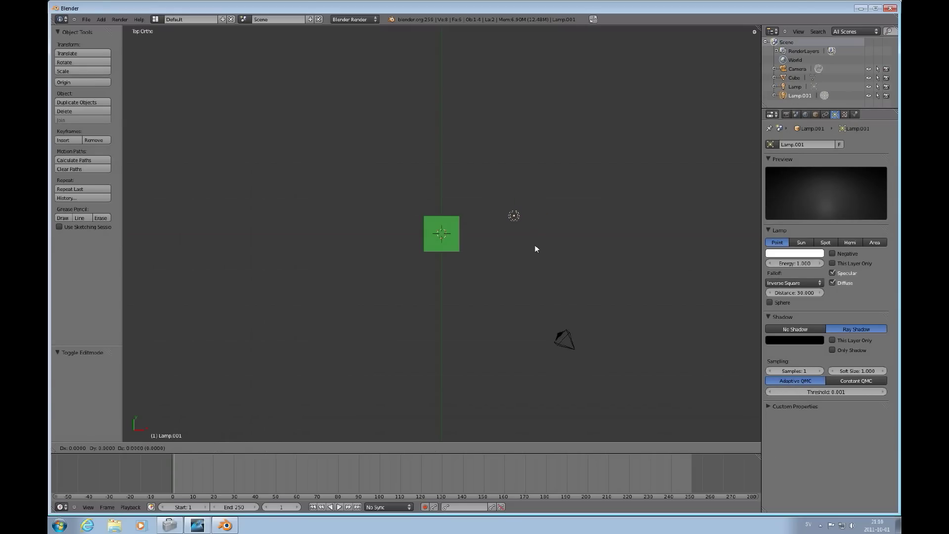
left_click(535, 245)
left_click_drag(515, 190, 508, 272)
Duplicate the lamp again, move Lamp.002 left along X, and view through the camera
key("shift+d")
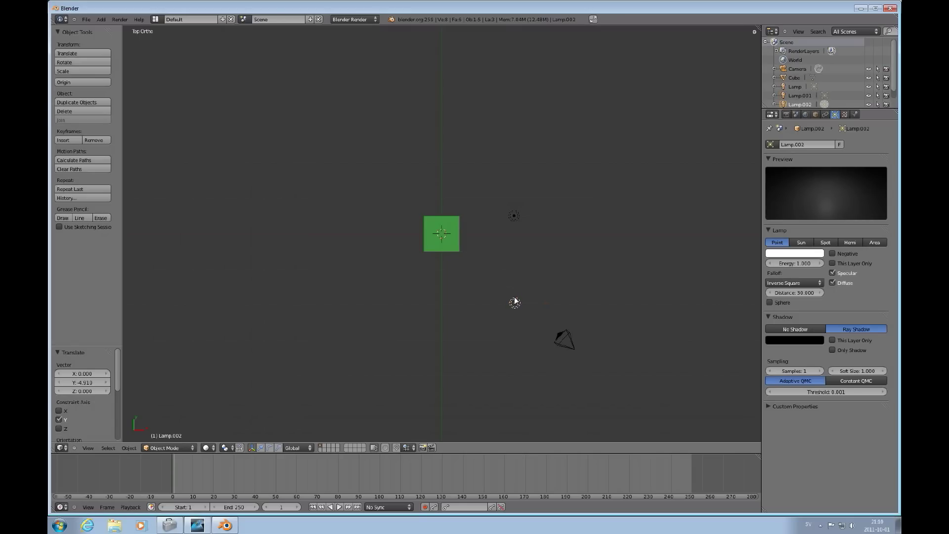
right_click(514, 300)
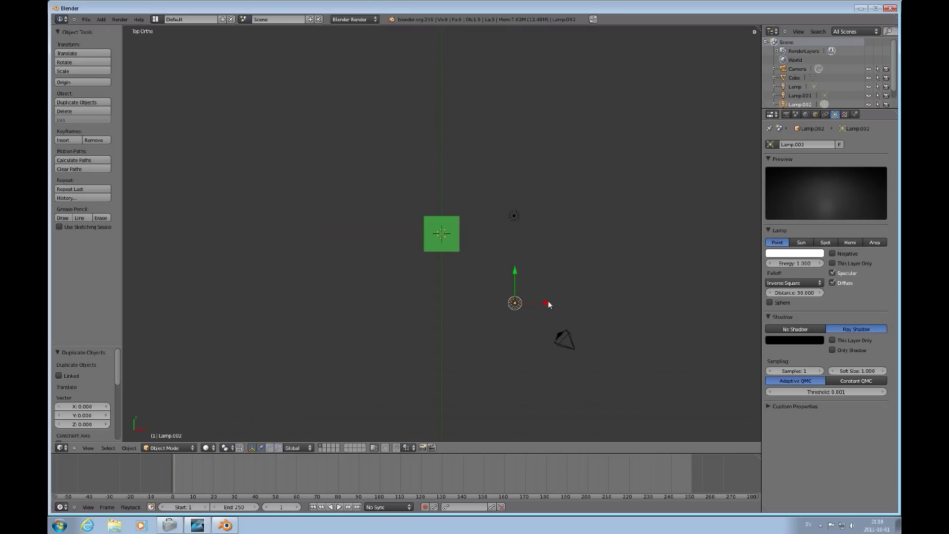
left_click_drag(546, 303, 423, 320)
key("KP_0")
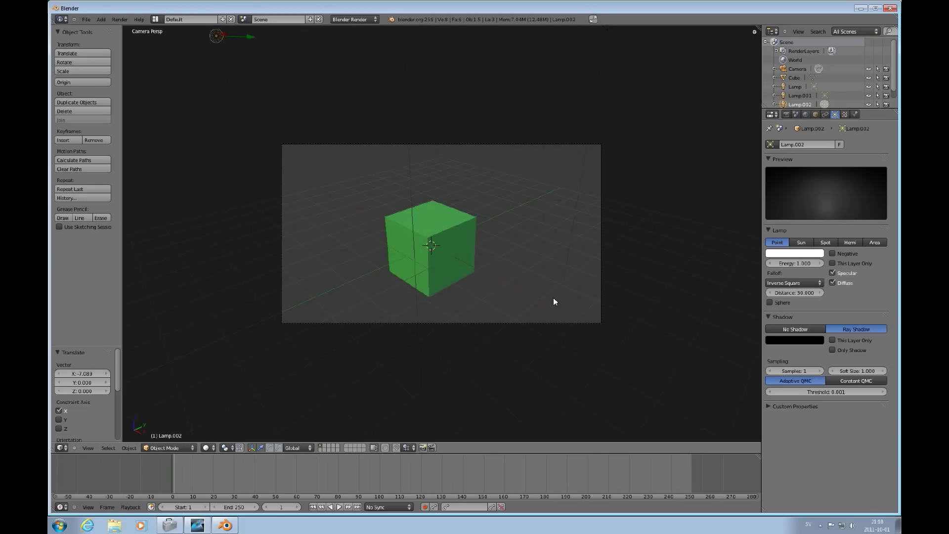
key("F12")
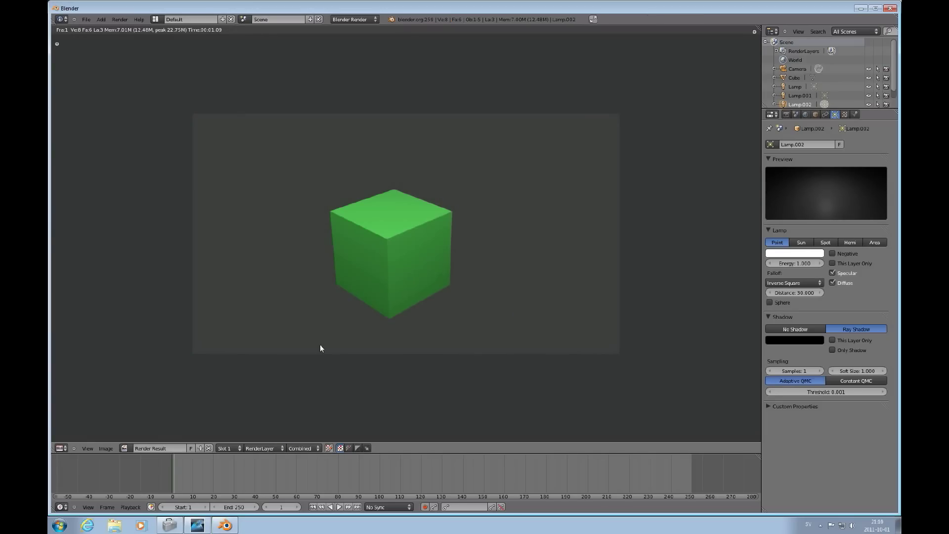
left_click(61, 448)
left_click(69, 439)
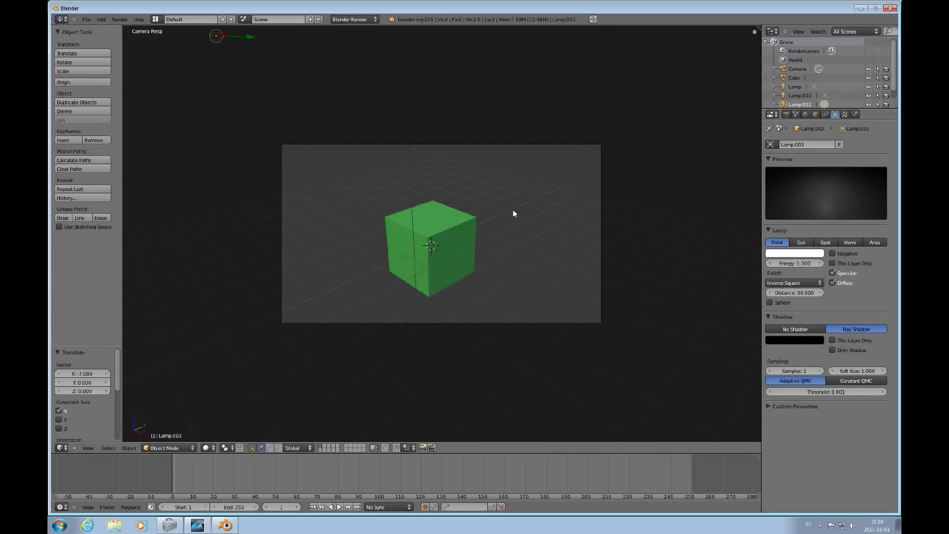
Select the cube, add a new Clouds texture to its material, and open the Type list
right_click(445, 237)
left_click(855, 114)
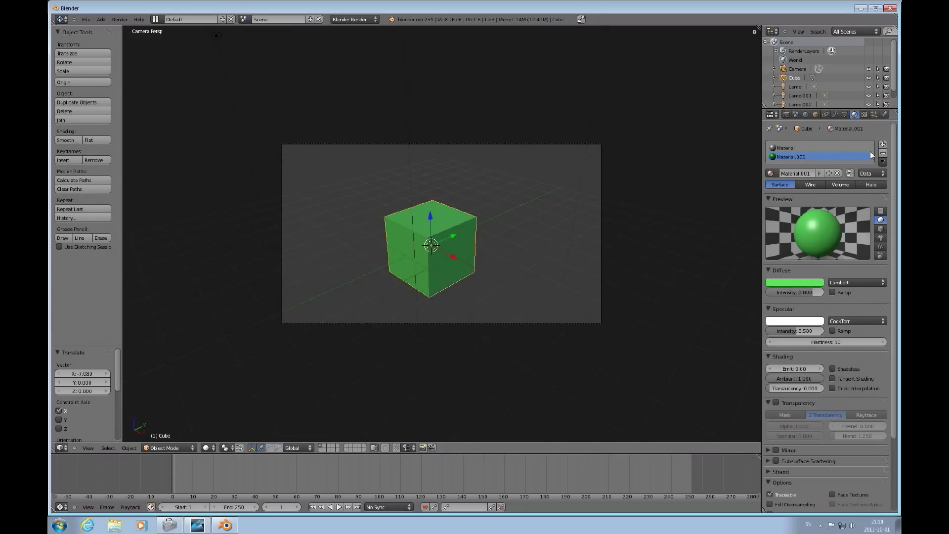
left_click(864, 114)
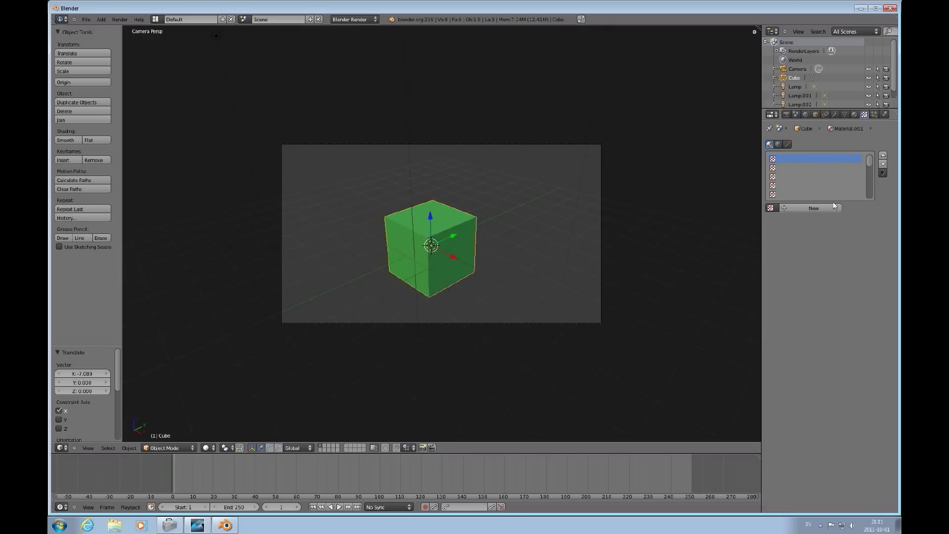
left_click(793, 208)
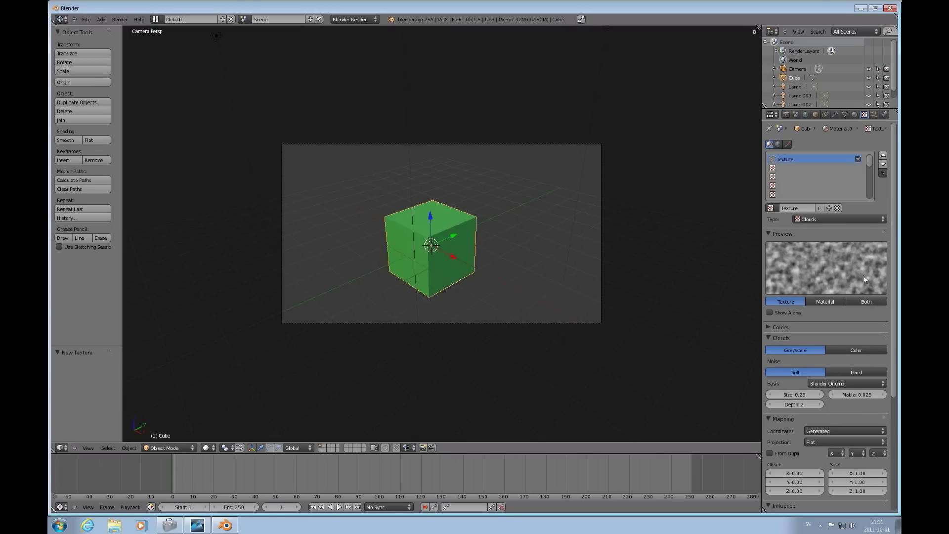
left_click(878, 220)
left_click(883, 219)
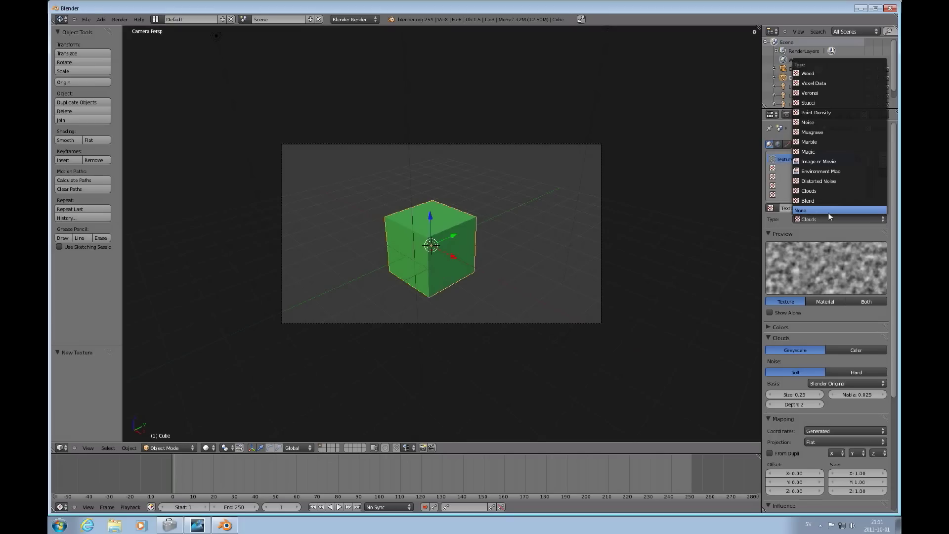
Set the texture type to Marble and preview it as Both material and texture
left_click(815, 141)
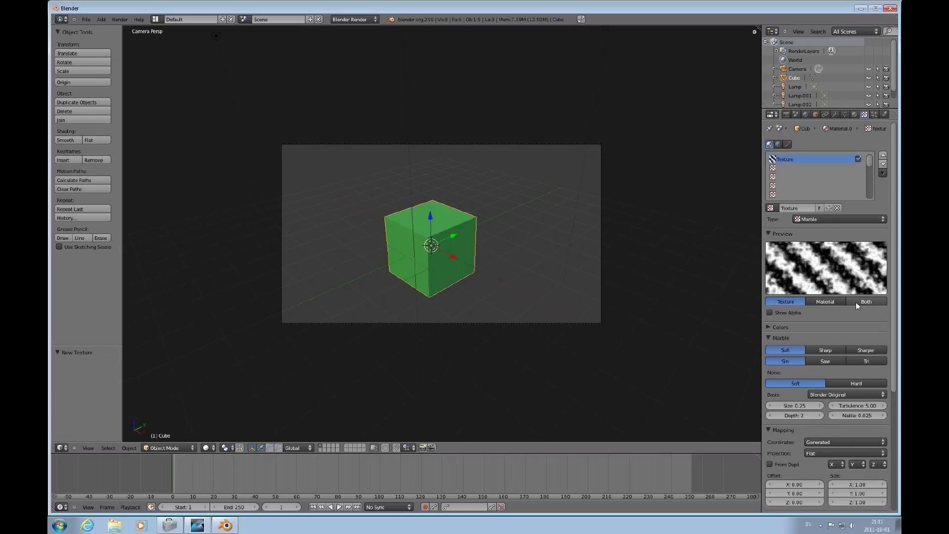
left_click(825, 302)
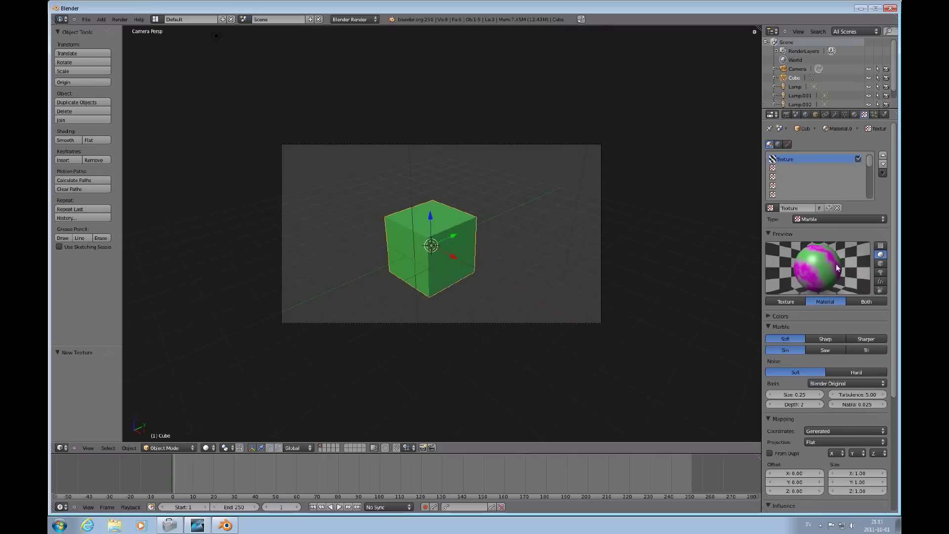
left_click(870, 302)
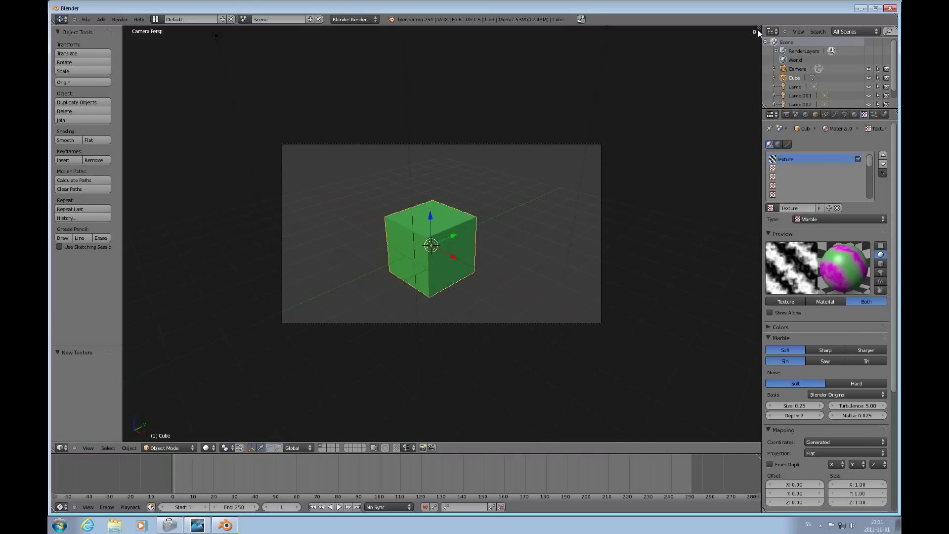
Split the viewport and make the new area a Properties editor on the Texture tab
left_click_drag(758, 30, 637, 31)
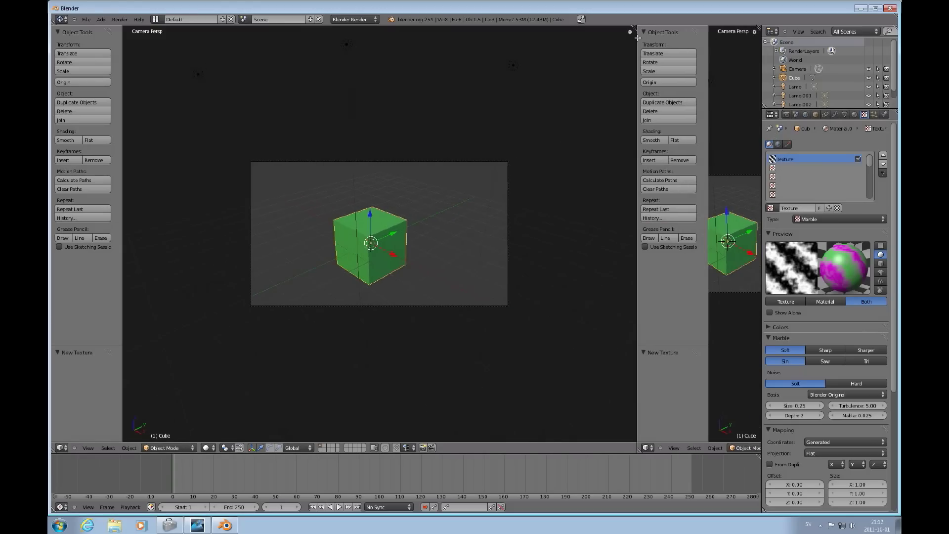
left_click(650, 448)
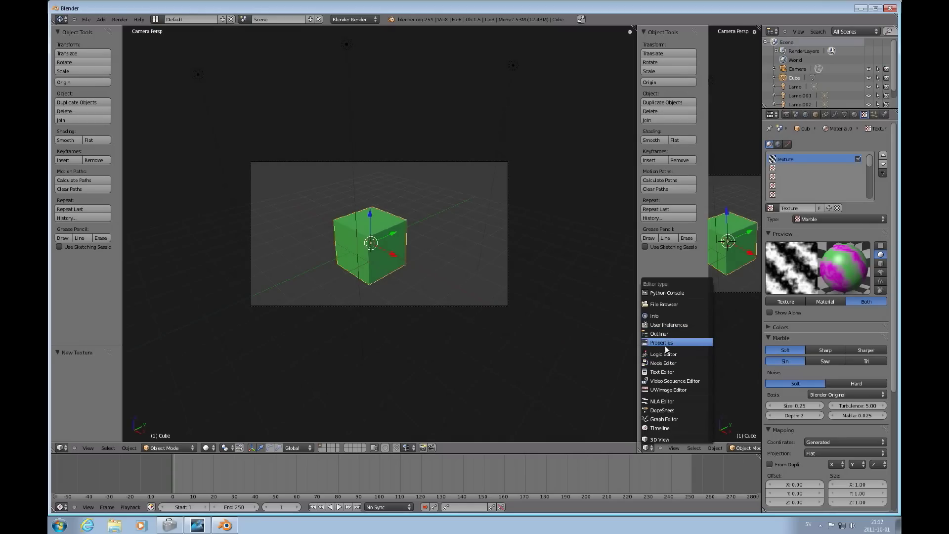
left_click(662, 343)
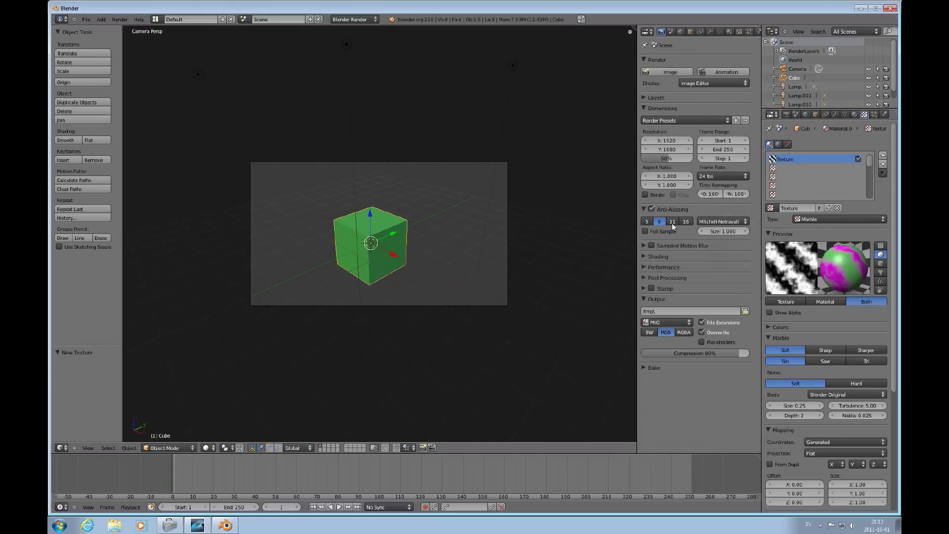
left_click(739, 31)
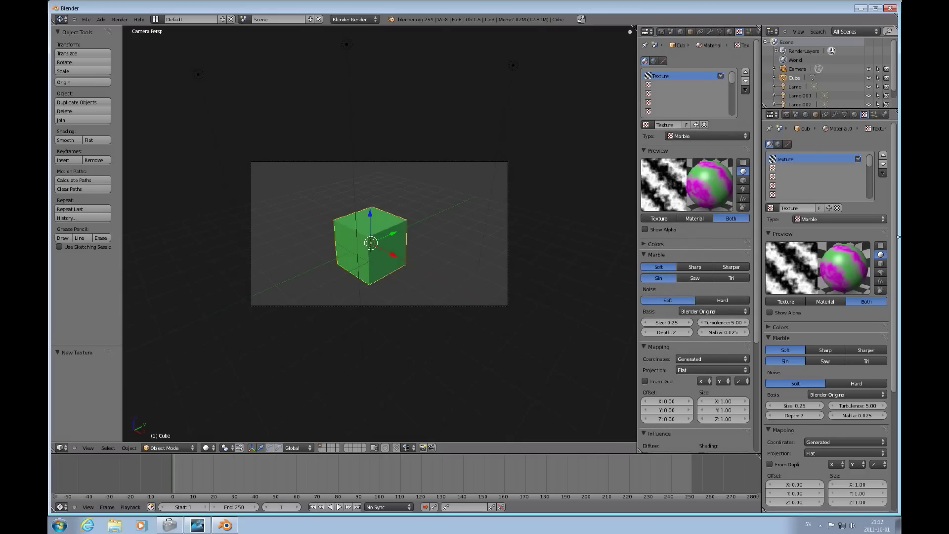
Scroll the right Properties editor to the Marble texture's Influence and blend settings
left_click_drag(893, 232, 896, 310)
scroll(896, 310, "down", 4)
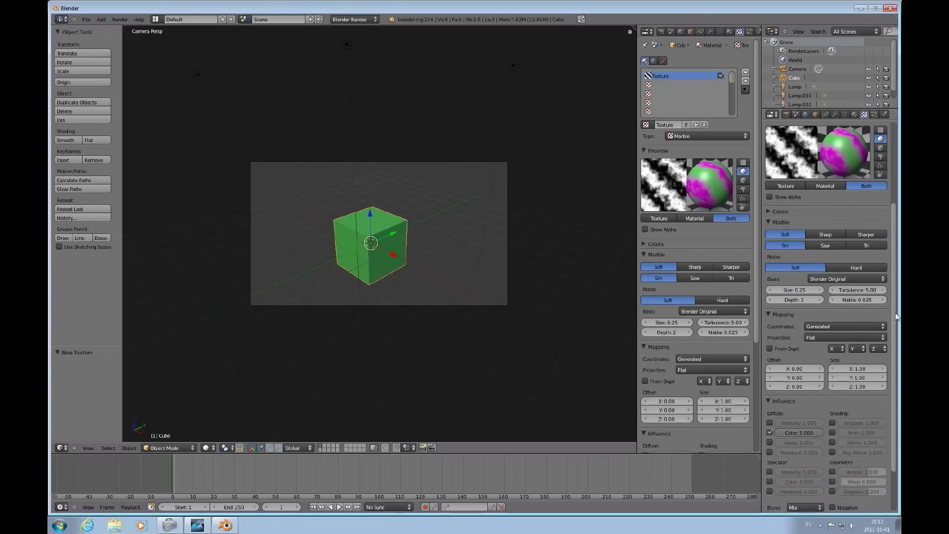
scroll(897, 312, "up", 5)
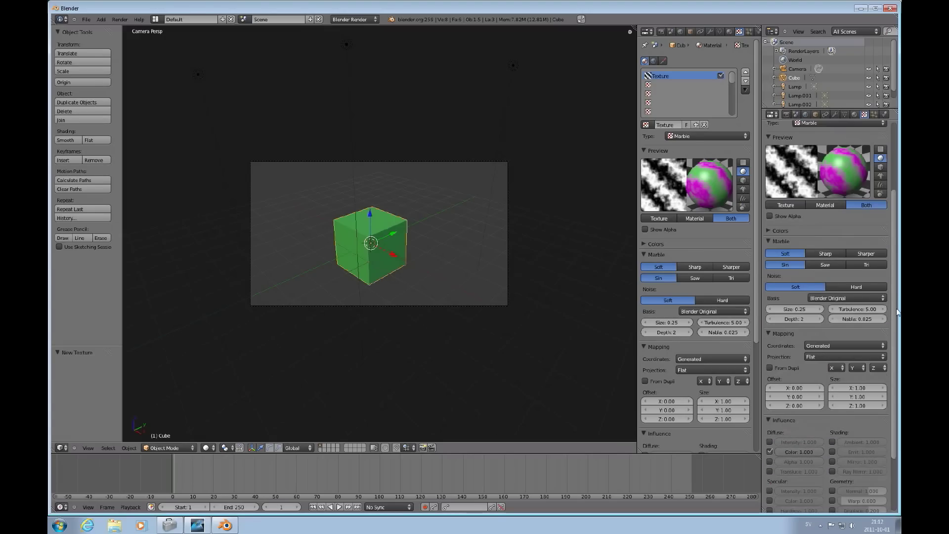
scroll(897, 311, "down", 4)
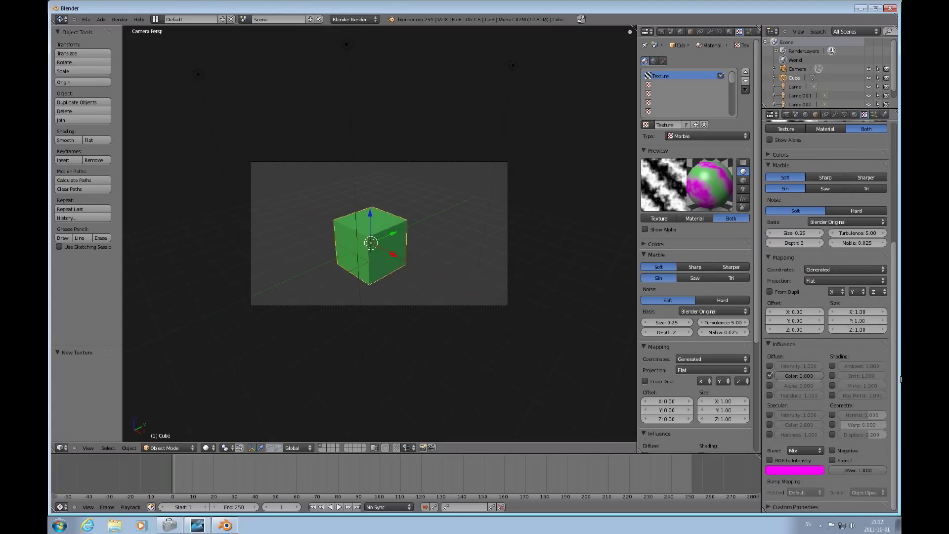
scroll(901, 378, "up", 1)
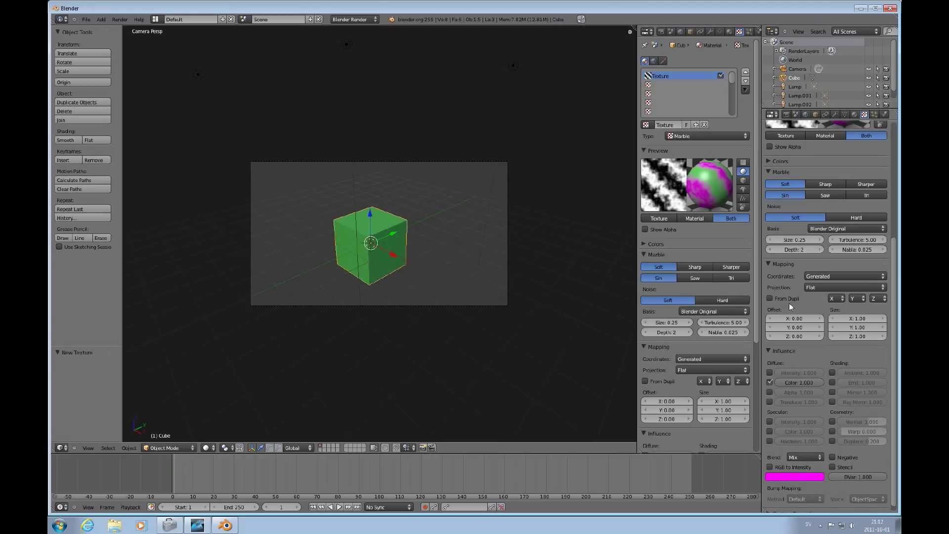
key("F12")
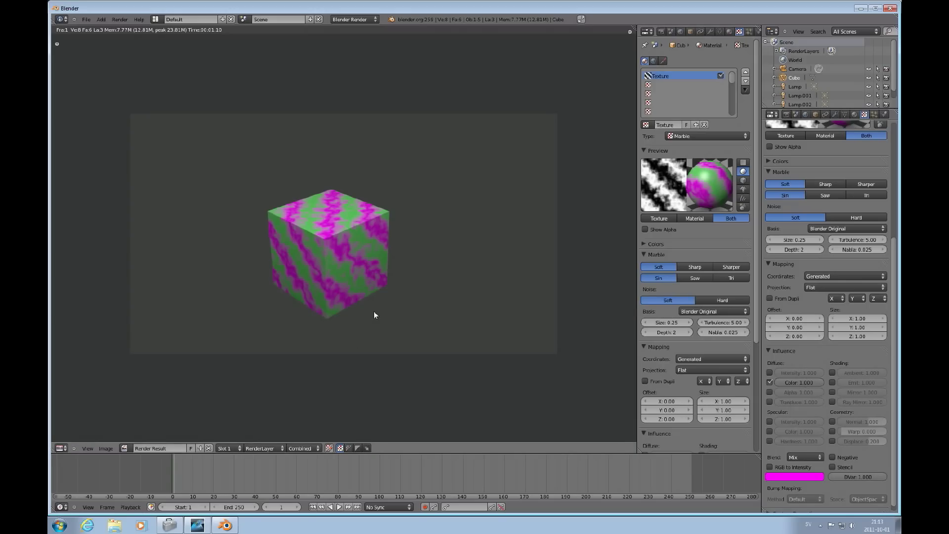
key("Escape")
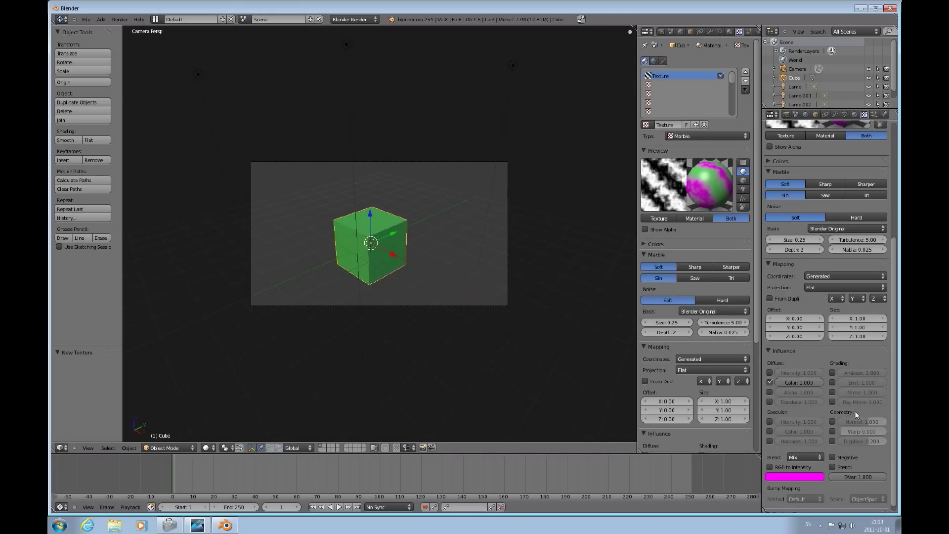
Enable the texture's Normal influence at about 3.477 and render with F12
left_click(831, 421)
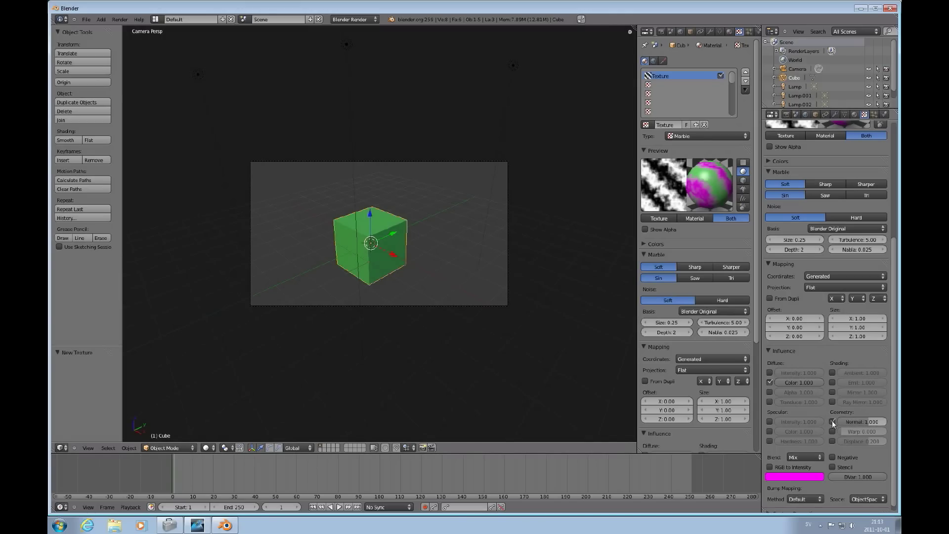
left_click_drag(866, 420, 880, 419)
key("F12")
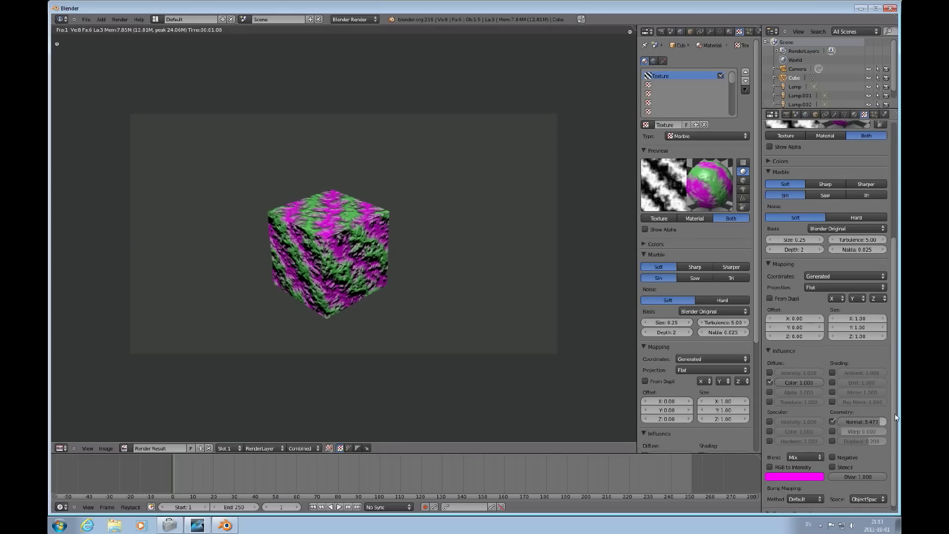
Set the Marble texture mapping Size to 10 on X, Y and Z, keeping Offset at 0
scroll(894, 330, "down", 1)
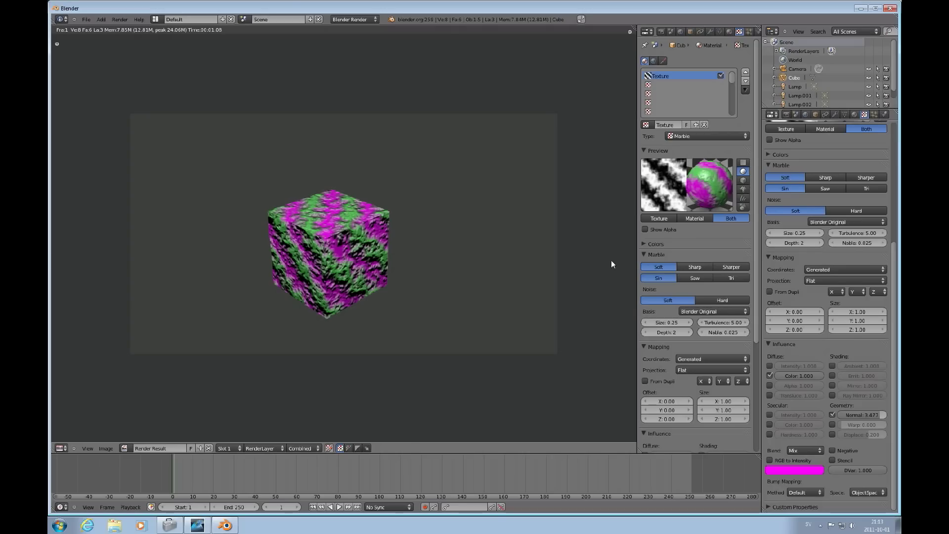
left_click(866, 313)
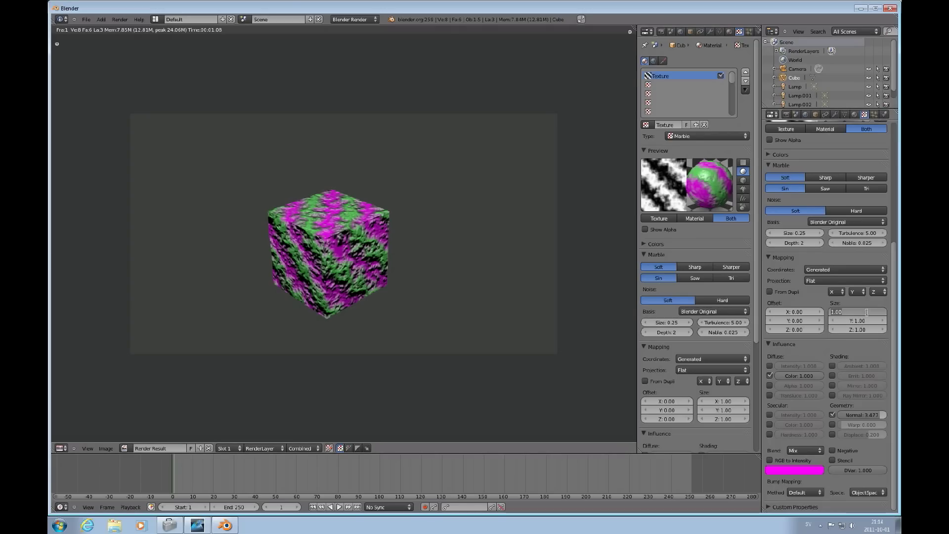
type("10")
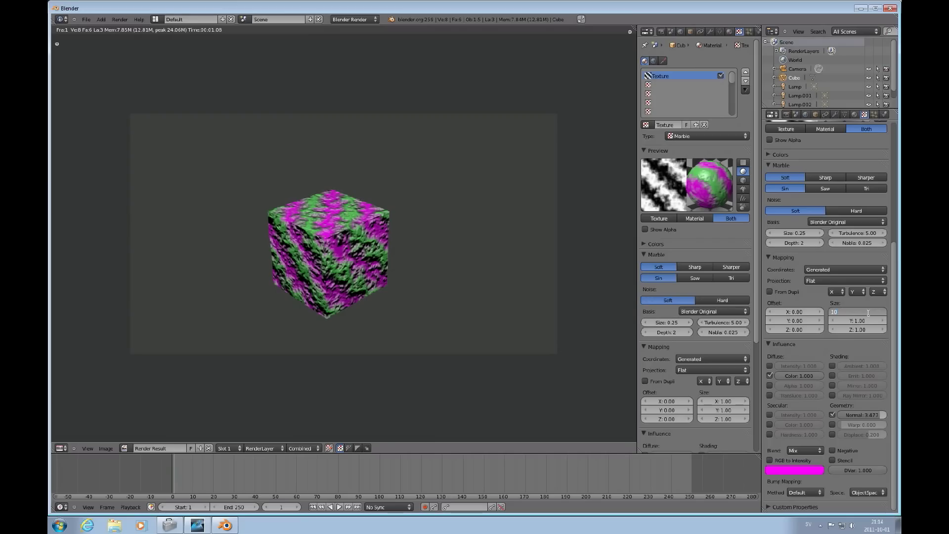
key("Tab")
type("1")
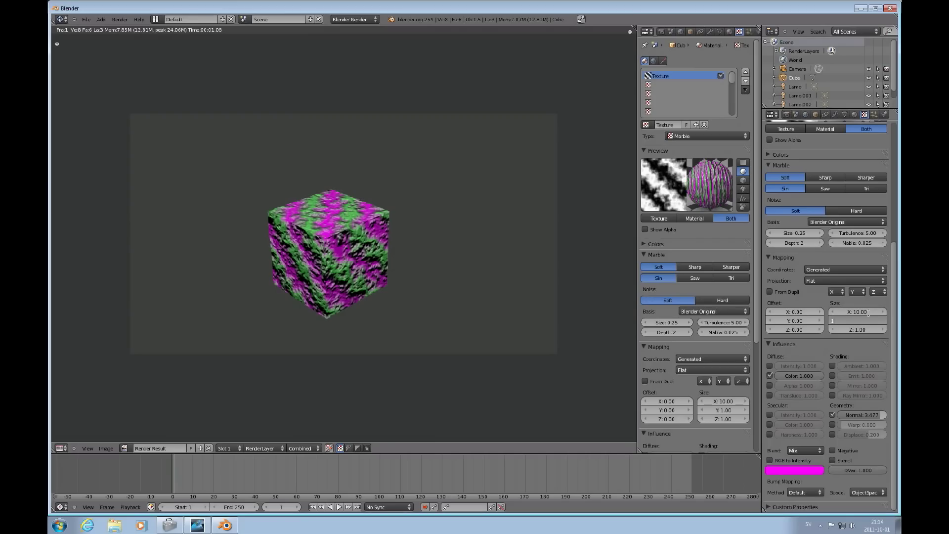
type("0")
key("Tab")
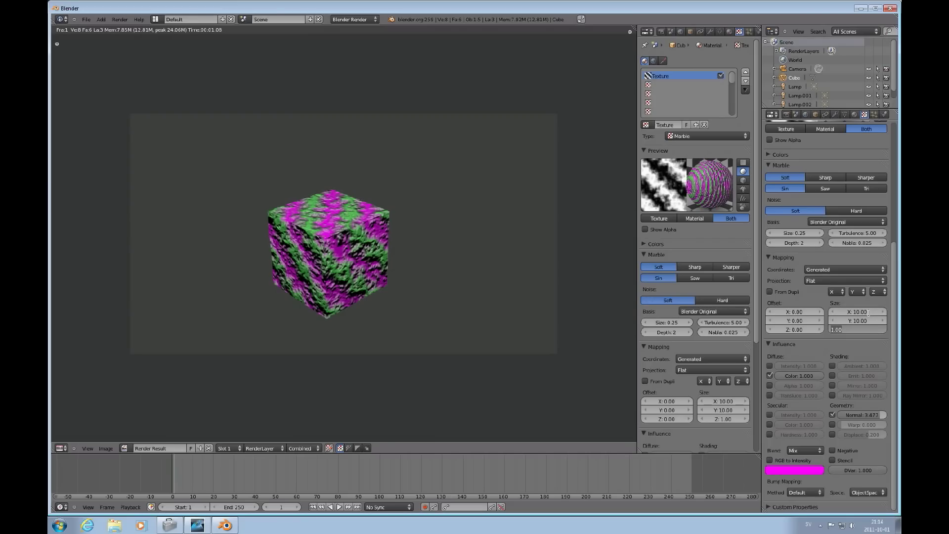
type("10")
key("Tab")
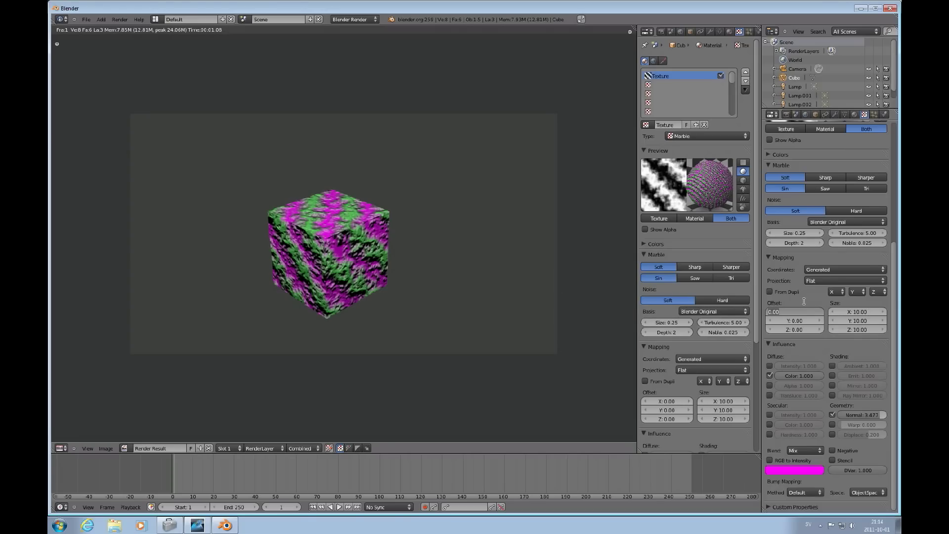
key("Tab")
key("Tab")
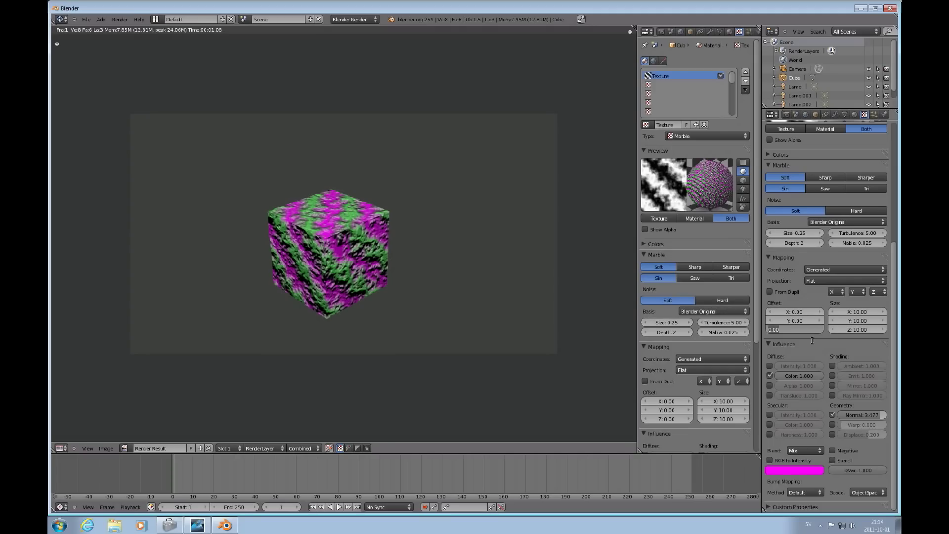
key("Tab")
key("Return")
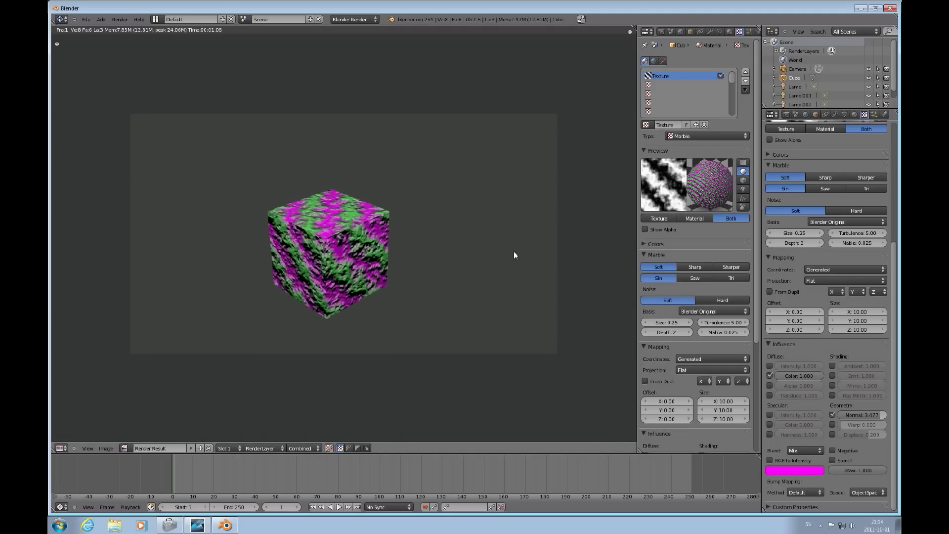
Re-render the cube with F12 to show the finer mapping-size-10 marble pattern
key("F12")
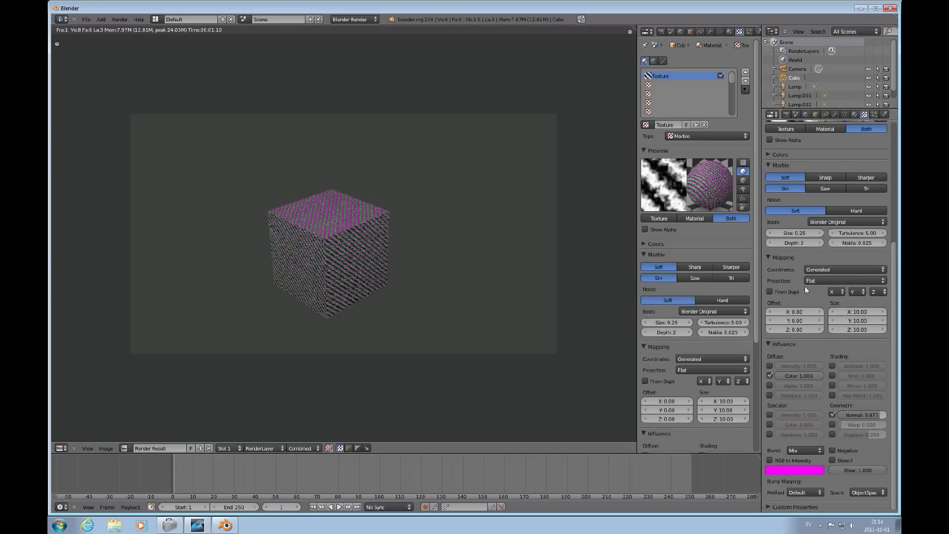
left_click(882, 280)
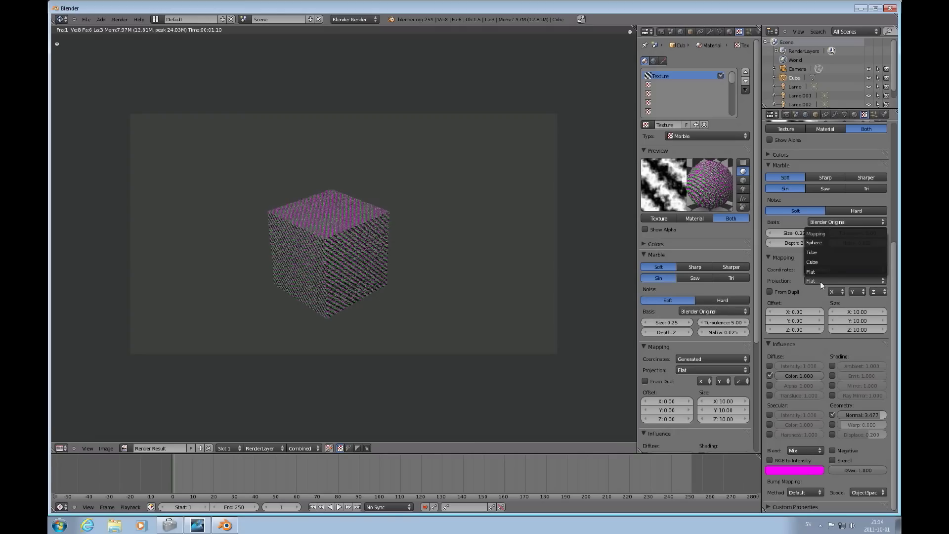
left_click(811, 272)
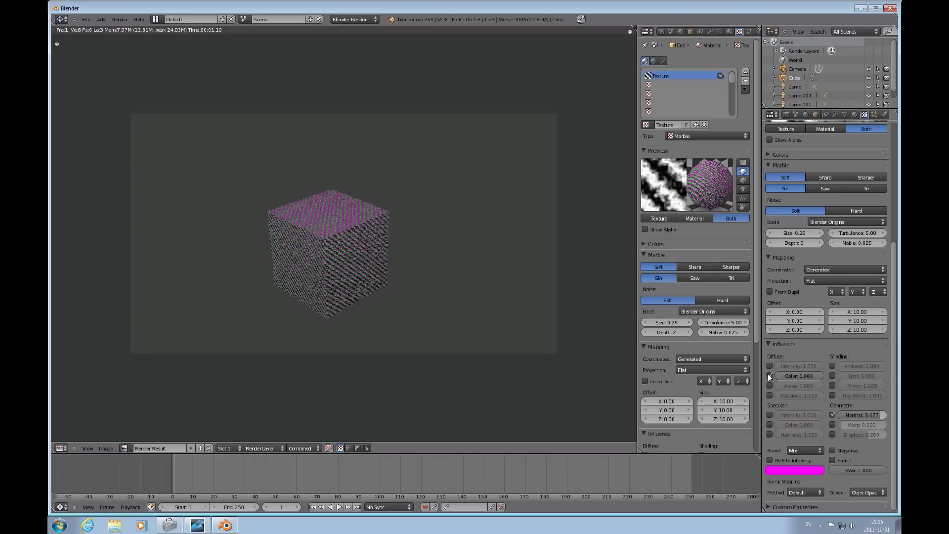
Set the Marble's diffuse Color influence to 0.544 and enable diffuse Intensity at about 0.457
left_click(799, 376)
type("0.1")
key("Return")
mouse_move(782, 377)
left_mouse_down()
mouse_move(804, 376)
mouse_move(787, 376)
left_mouse_up()
left_click(769, 367)
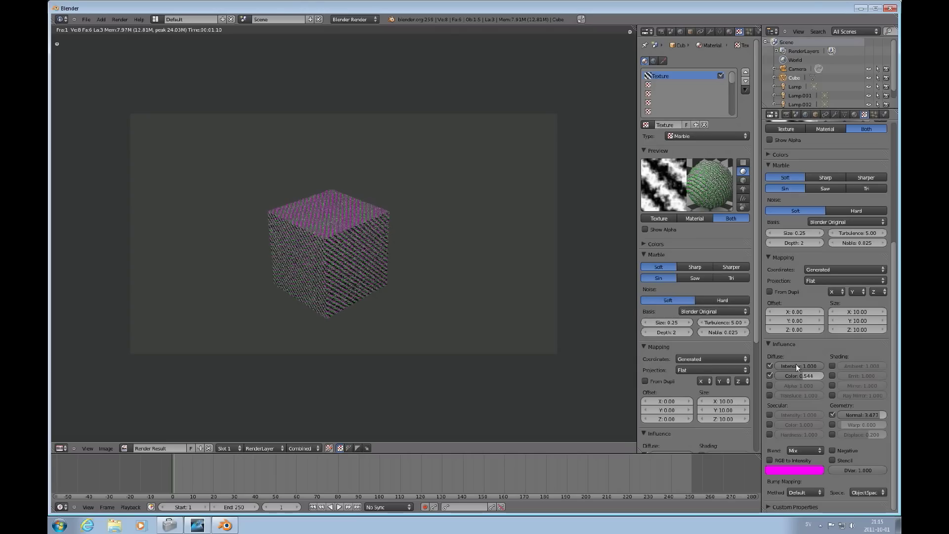
left_click_drag(823, 366, 805, 369)
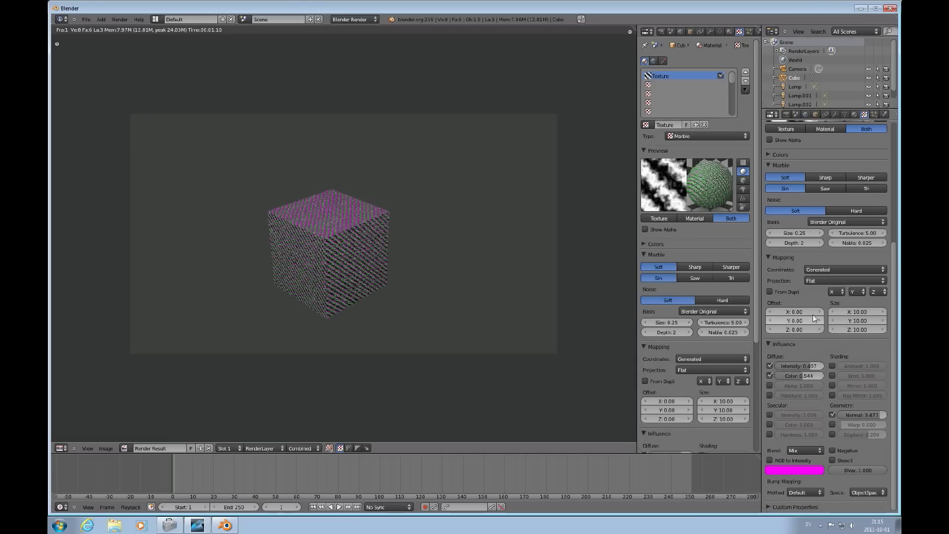